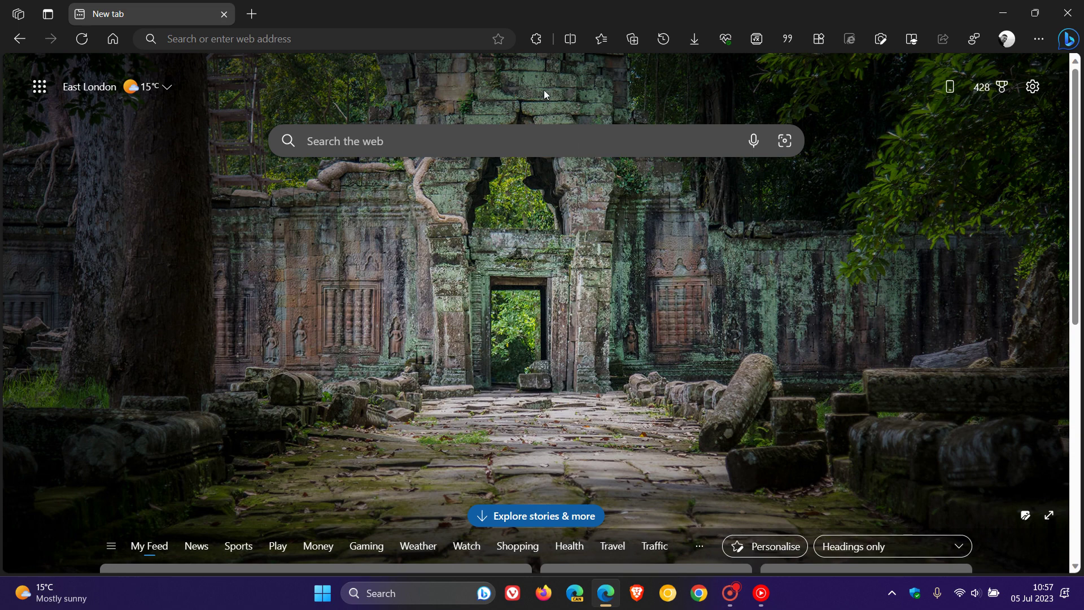
# Step: Show the installed extensions: Microsoft Outlook, Google Docs Offline and Highlighter
pyautogui.click(536, 39)
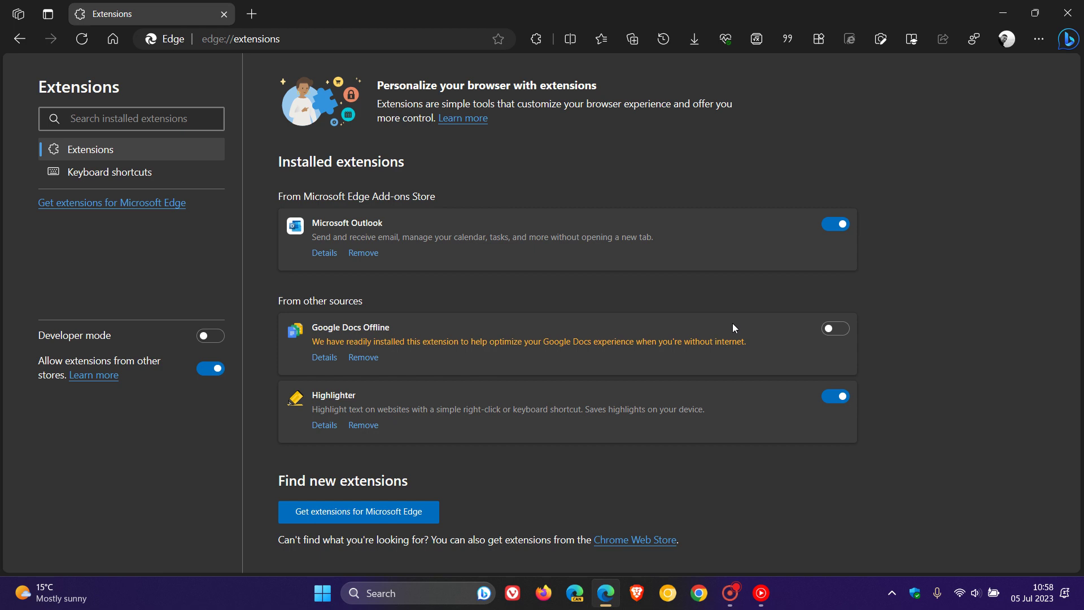
# Step: Open Google Docs Offline's details and expand its Site access dropdown
pyautogui.click(325, 357)
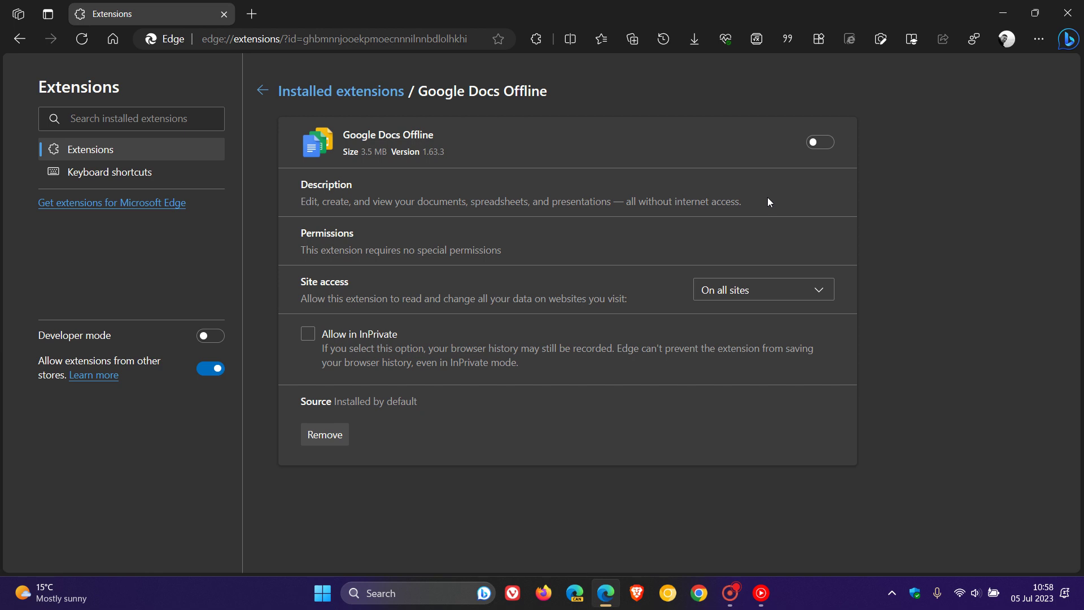
pyautogui.click(817, 291)
pyautogui.click(823, 291)
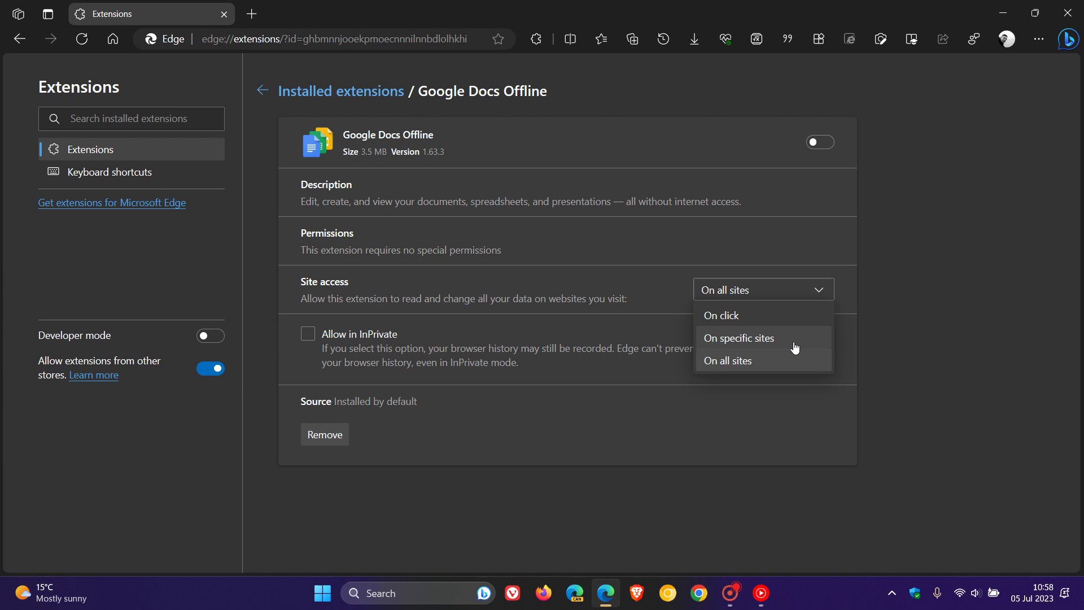
# Step: Close the Site access dropdown, keeping Google Docs Offline on all sites
pyautogui.click(922, 328)
pyautogui.click(404, 346)
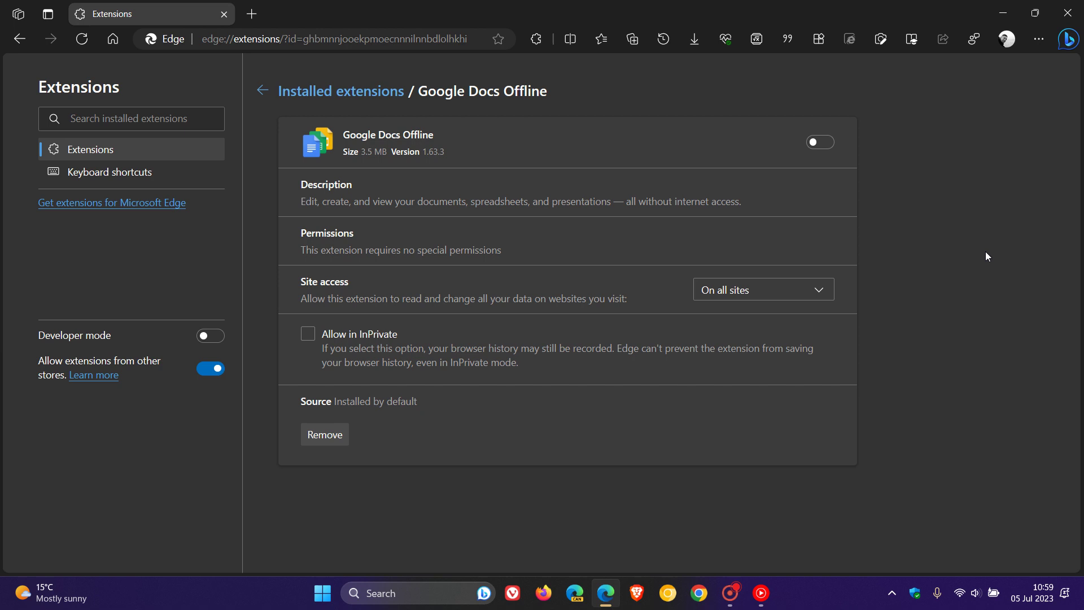
# Step: Go back from Google Docs Offline's details to the Extensions list
pyautogui.click(263, 91)
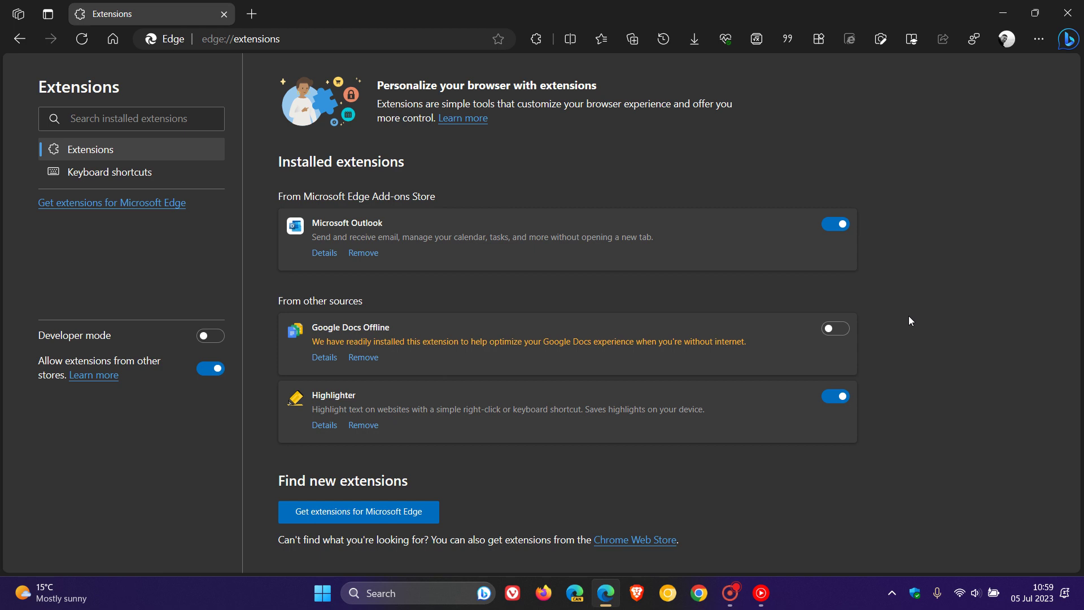
# Step: Go back to Google Docs Offline's details, then go to the New tab home page
pyautogui.click(20, 39)
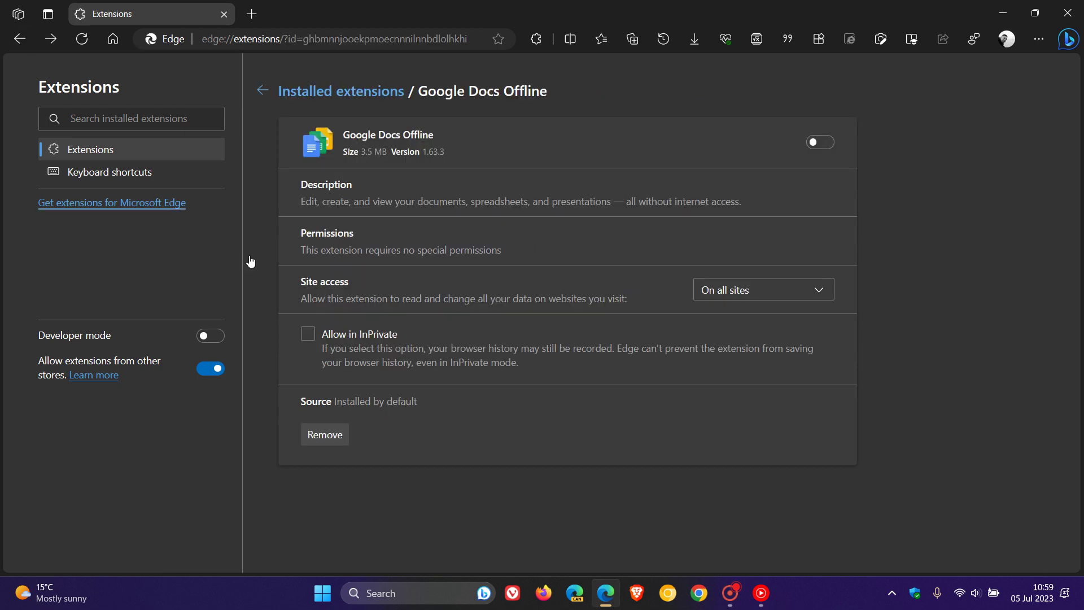
pyautogui.click(110, 46)
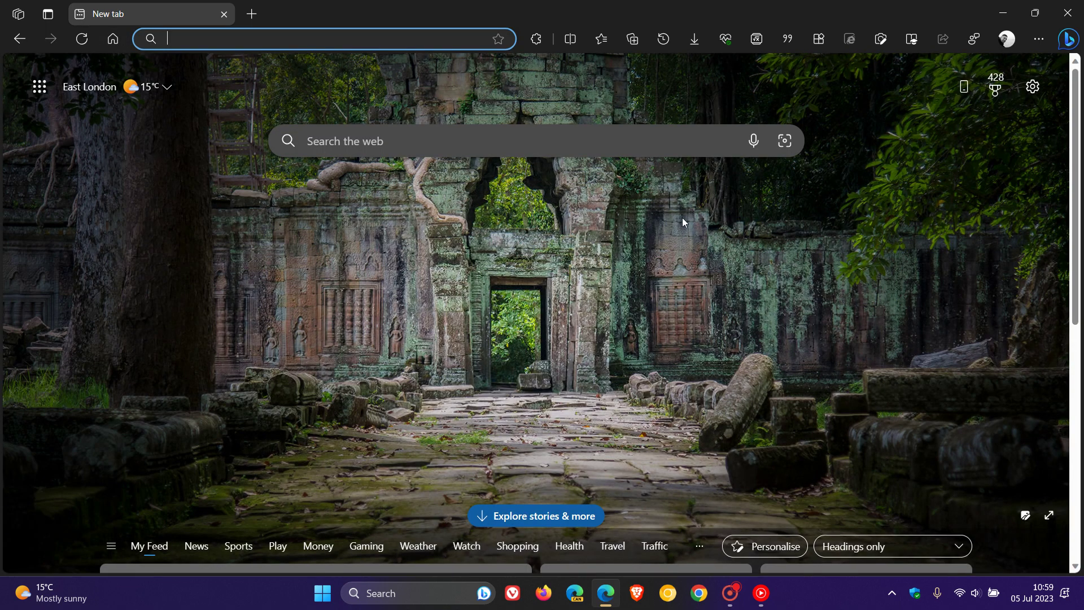